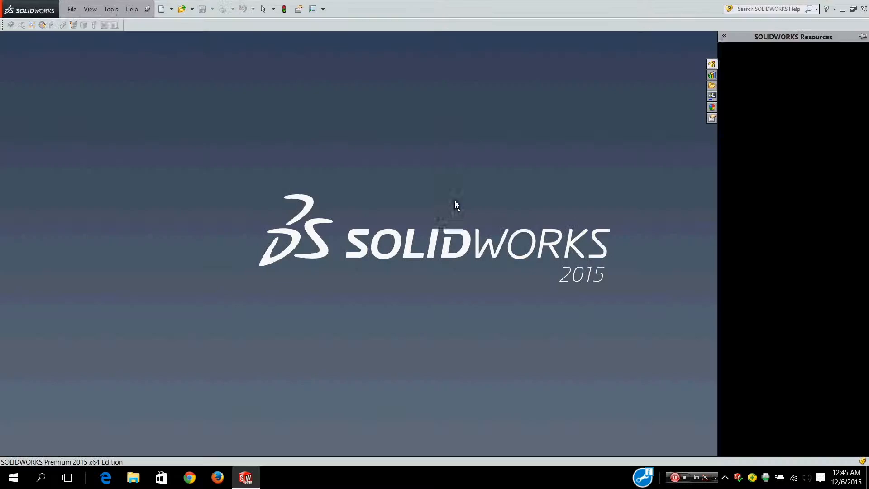
- Open the assembly White Skeleton Warrior Minifigure.SLDASM from the lego folder
{"action": "left_click", "coordinate": [72, 10]}
{"action": "left_click", "coordinate": [88, 36]}
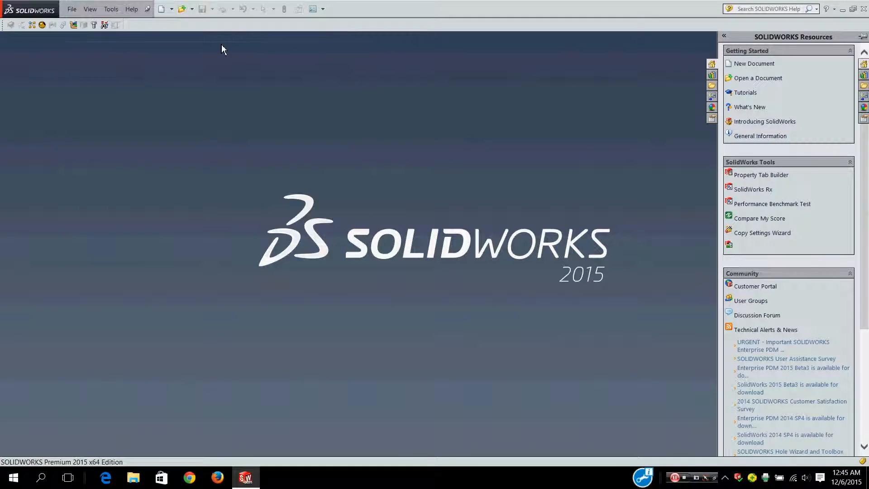
{"action": "scroll", "coordinate": [453, 199], "scroll_direction": "down", "scroll_amount": 3}
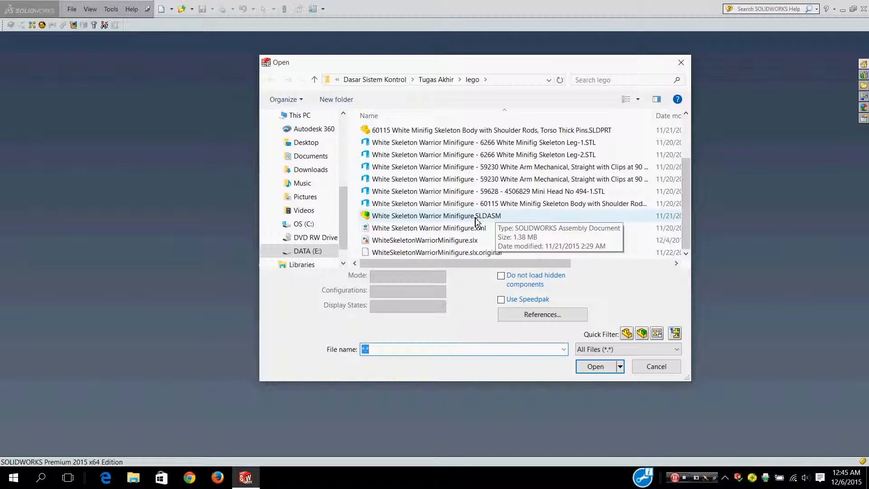
{"action": "double_click", "coordinate": [490, 221]}
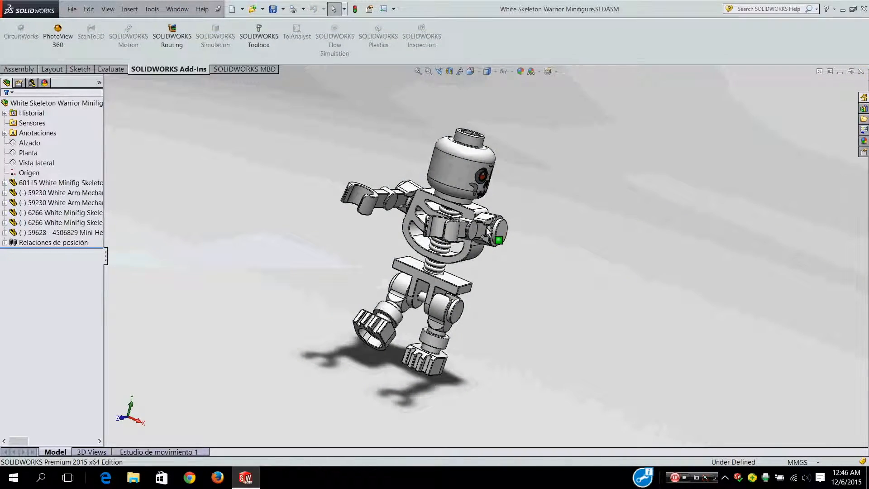
- Turn the minifigure's head so that its face points forward, and nudge the outstretched arm
{"action": "left_click", "coordinate": [468, 180]}
{"action": "left_click_drag", "start_coordinate": [401, 170], "coordinate": [458, 203]}
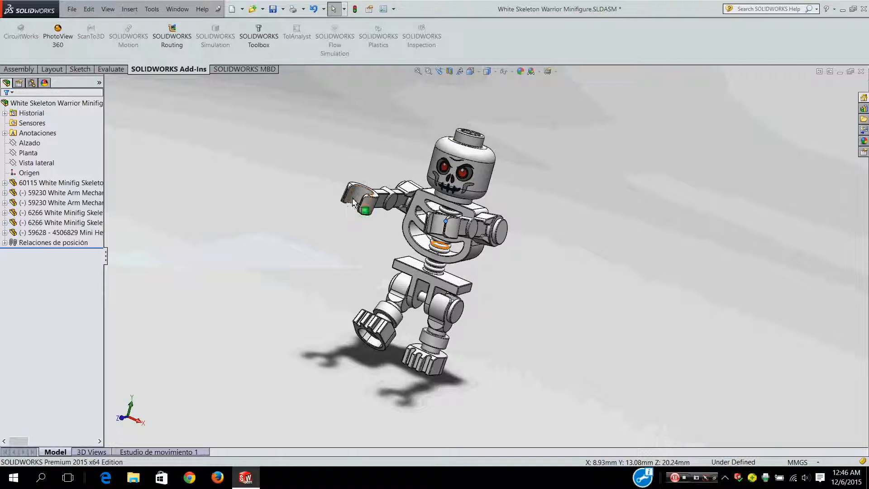
{"action": "left_click_drag", "start_coordinate": [363, 207], "coordinate": [365, 200]}
- Check in the add-in manager that SimMechanics Link is enabled, both active and at start-up
{"action": "left_click", "coordinate": [152, 9]}
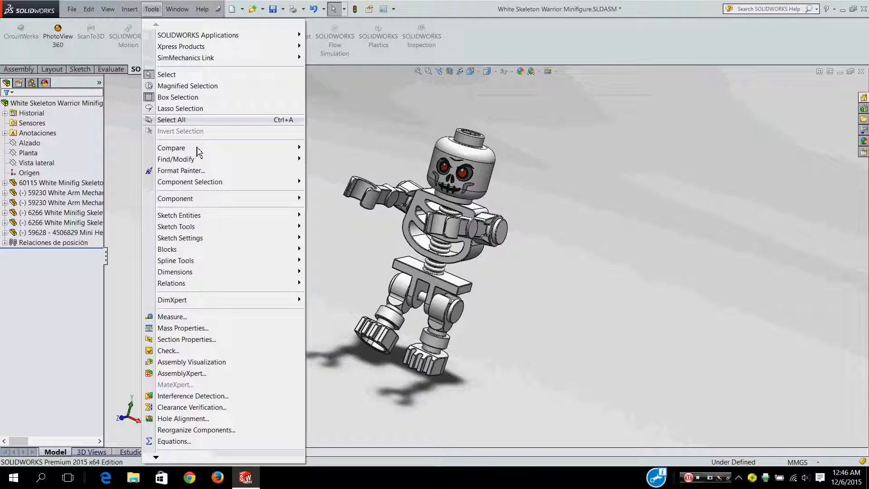
{"action": "mouse_move", "coordinate": [202, 462]}
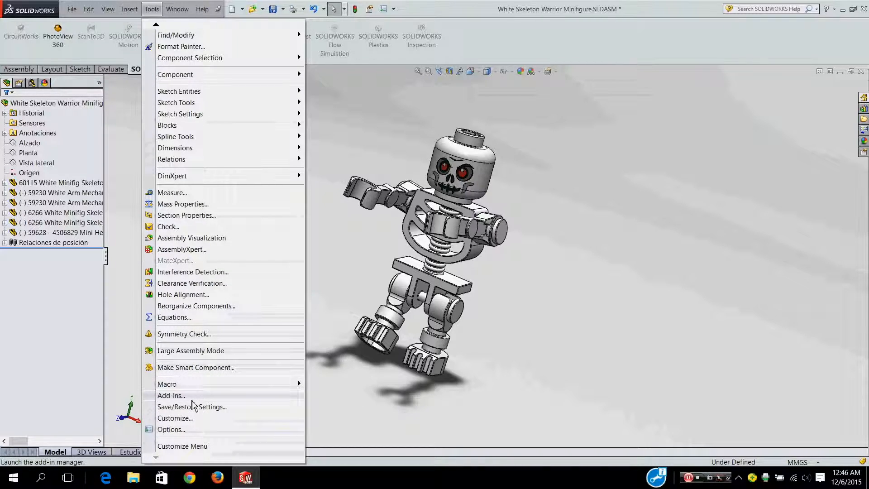
{"action": "left_click", "coordinate": [193, 398]}
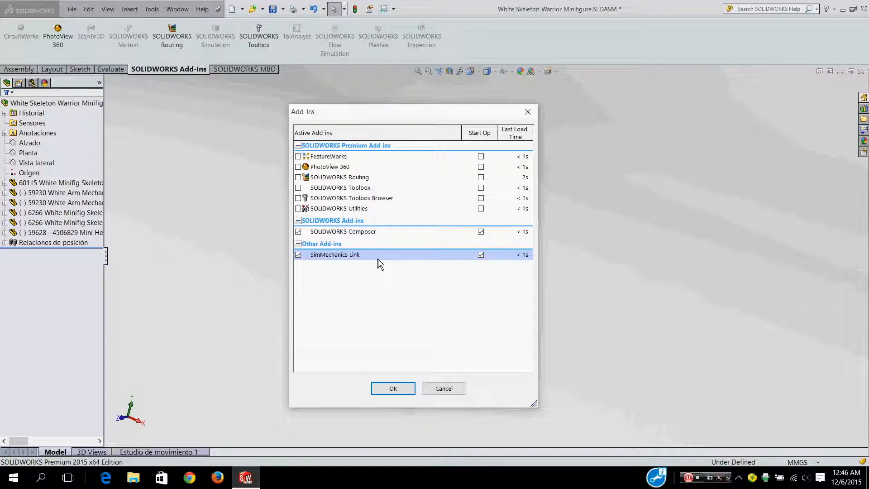
{"action": "left_click", "coordinate": [400, 388]}
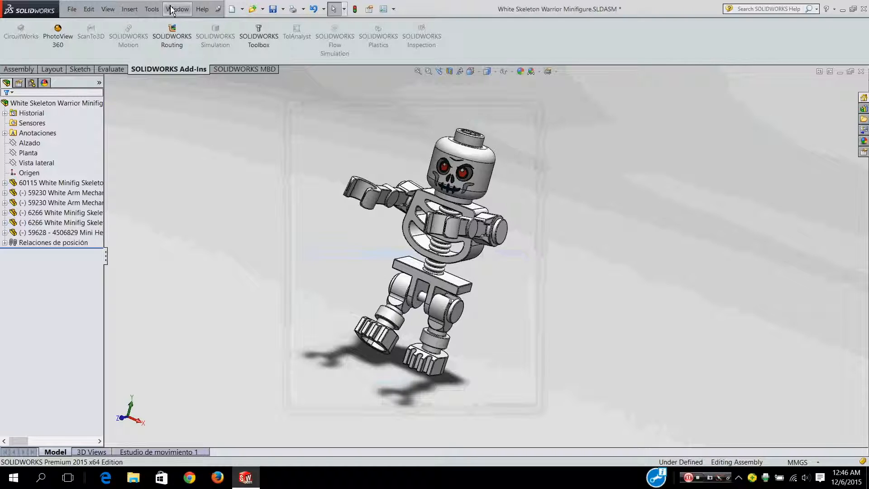
- Export the assembly for SimMechanics First Generation as White Skeleton Warrior Minifigure.xml in a new folder named XML
{"action": "left_click", "coordinate": [151, 9]}
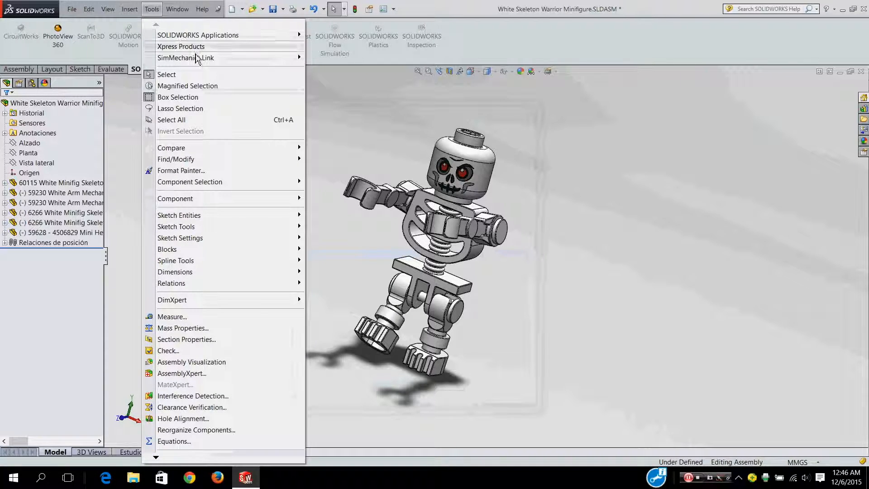
{"action": "mouse_move", "coordinate": [199, 59]}
{"action": "mouse_move", "coordinate": [351, 62]}
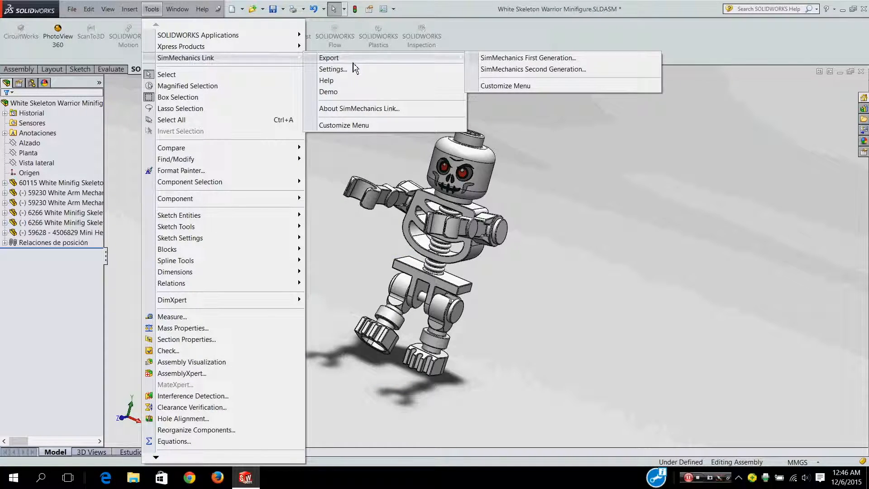
{"action": "left_click", "coordinate": [537, 62]}
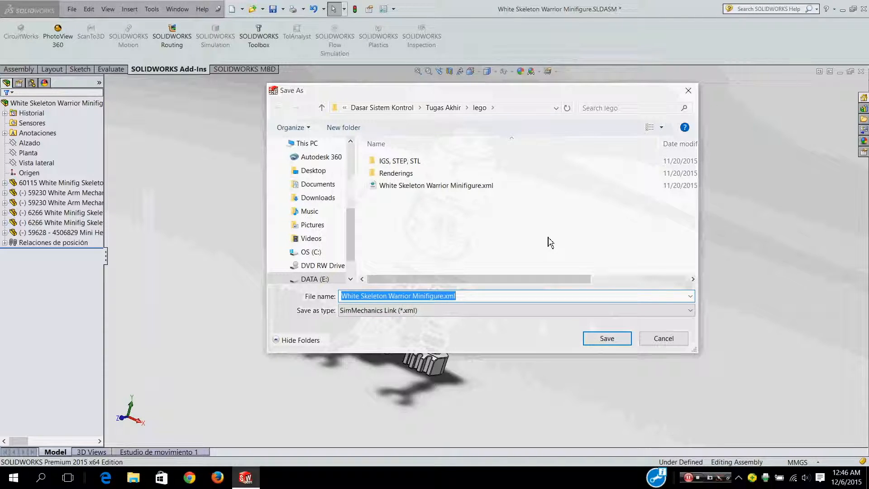
{"action": "key", "text": "ctrl+shift+n"}
{"action": "type", "text": "XML"}
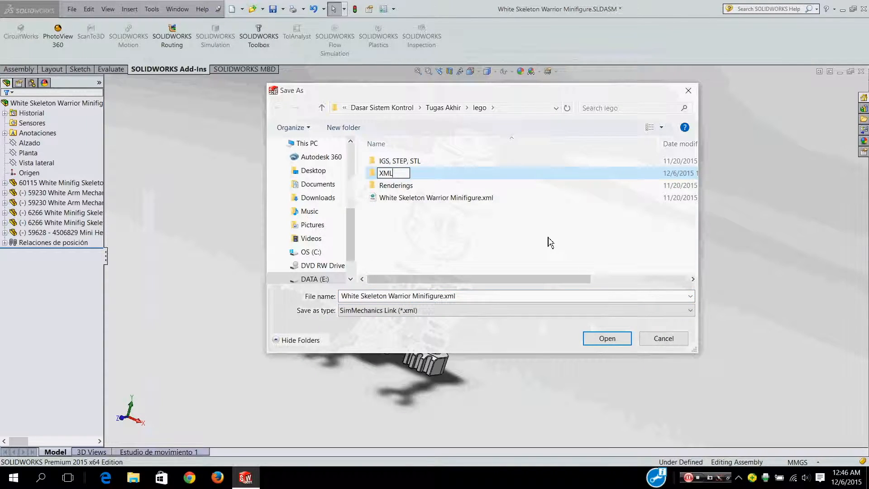
{"action": "left_click", "coordinate": [594, 339]}
{"action": "double_click", "coordinate": [406, 187]}
{"action": "left_click", "coordinate": [607, 339]}
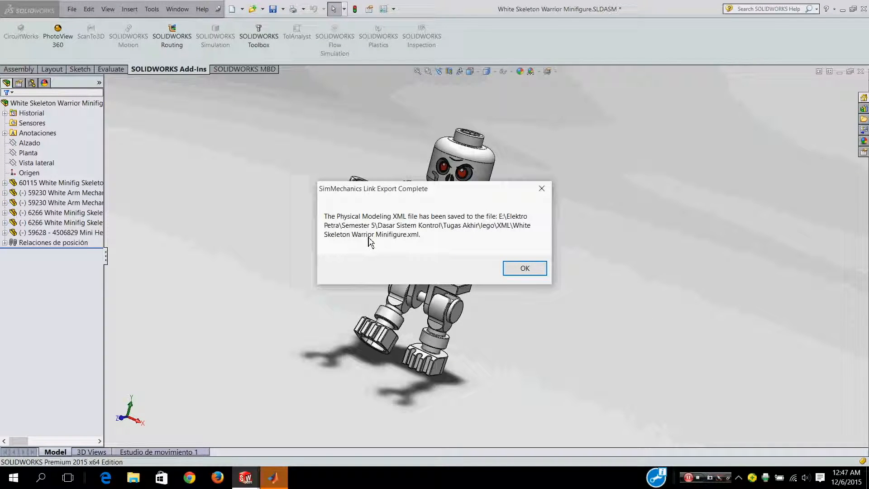
{"action": "left_click", "coordinate": [532, 270]}
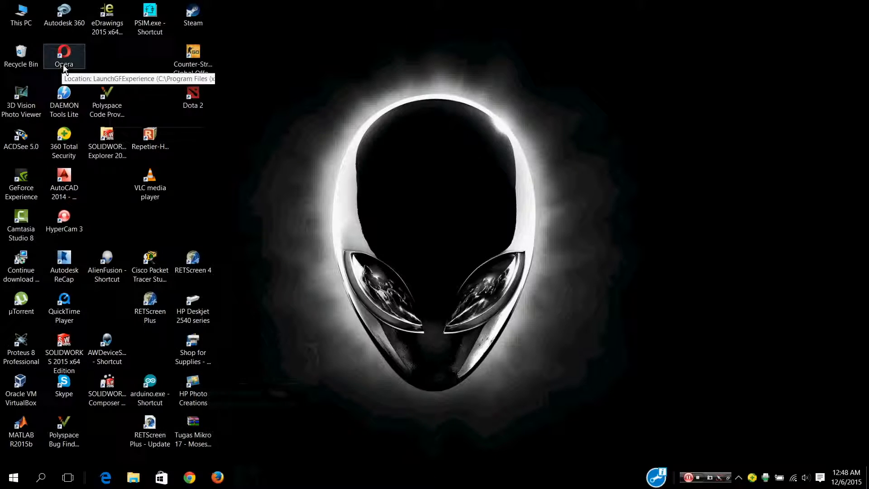
- Launch MATLAB R2015b and set its current folder to E:\Elektro Petra\Semester 5\Dasar Sistem Kontrol\Tugas Akhir\lego\XML
{"action": "double_click", "coordinate": [21, 428]}
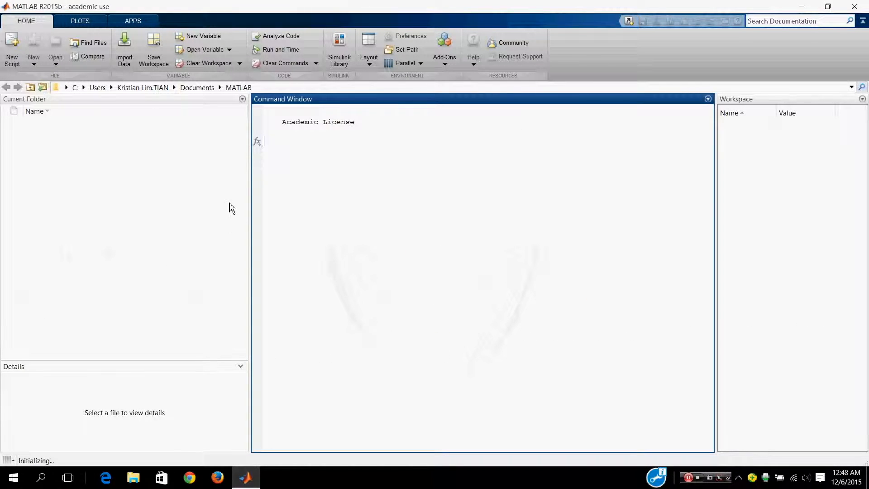
{"action": "left_click", "coordinate": [67, 88]}
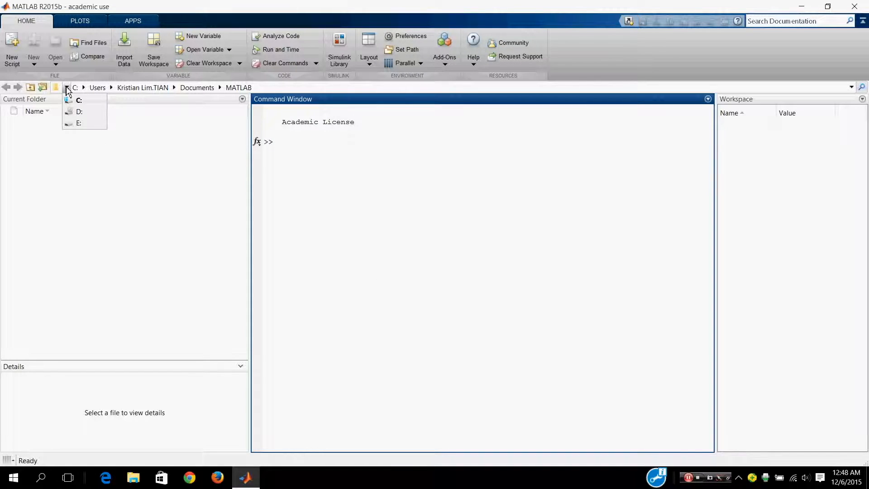
{"action": "left_click", "coordinate": [81, 123]}
{"action": "double_click", "coordinate": [45, 202]}
{"action": "double_click", "coordinate": [60, 165]}
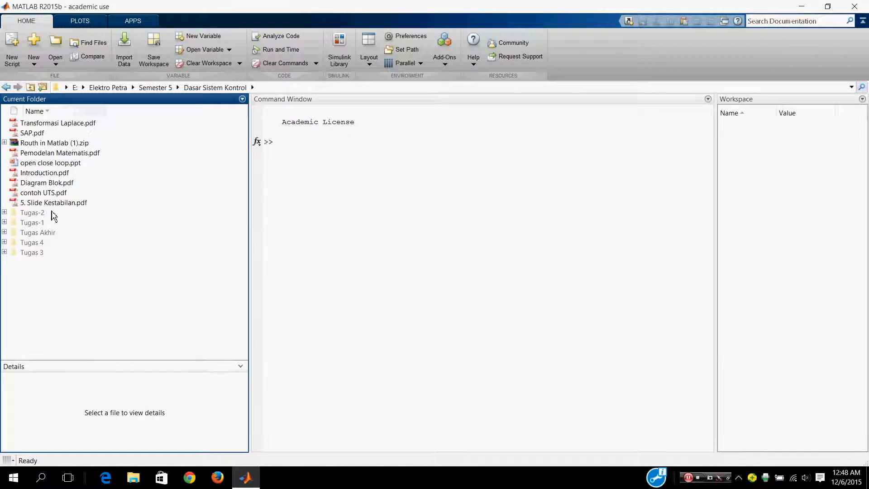
{"action": "double_click", "coordinate": [53, 212]}
{"action": "double_click", "coordinate": [48, 162]}
{"action": "left_click", "coordinate": [6, 88]}
{"action": "double_click", "coordinate": [30, 153]}
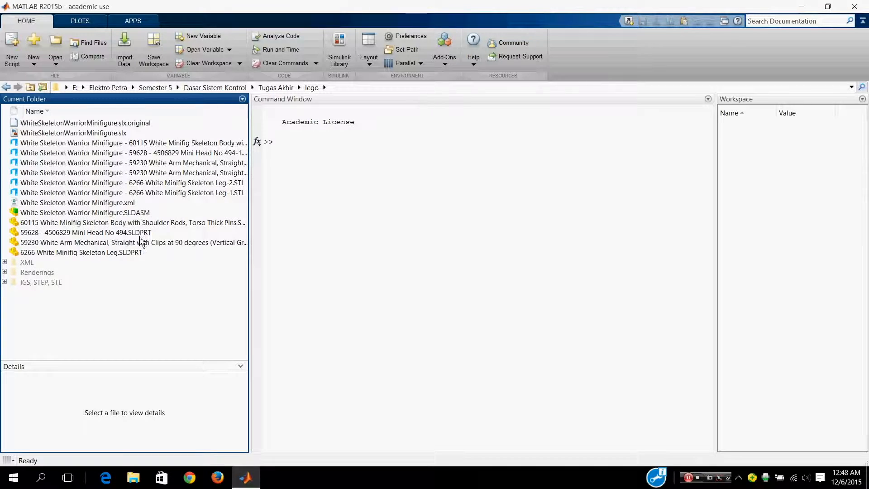
{"action": "double_click", "coordinate": [28, 263]}
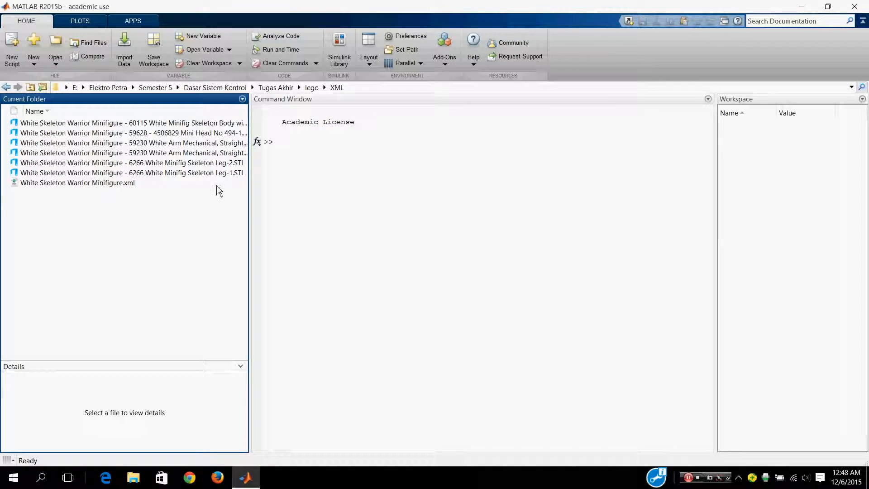
- Import the exported model with mech_import('White Skeleton Warrior Minifigure.xml') and run a simulation of the generated Simulink model
{"action": "left_click", "coordinate": [335, 159]}
{"action": "type", "text": "mech_import('"}
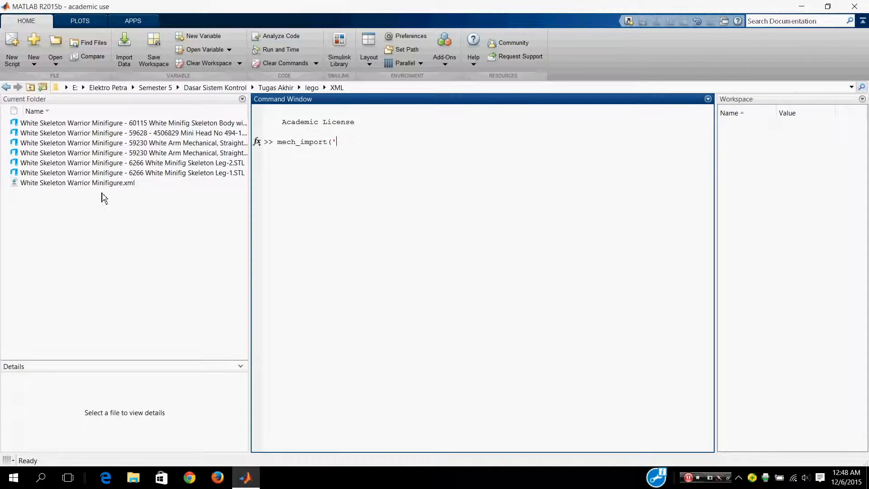
{"action": "left_click", "coordinate": [47, 183]}
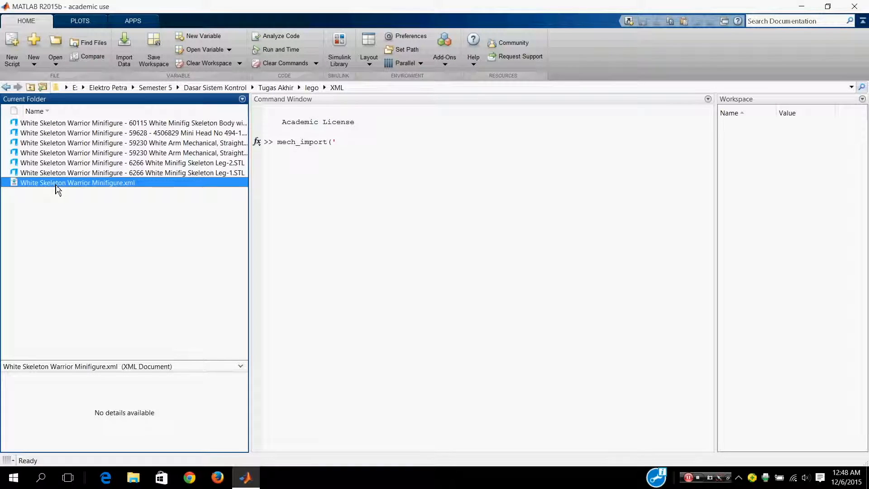
{"action": "left_click", "coordinate": [356, 146]}
{"action": "type", "text": "White Skeleton Warrior Minifigure"}
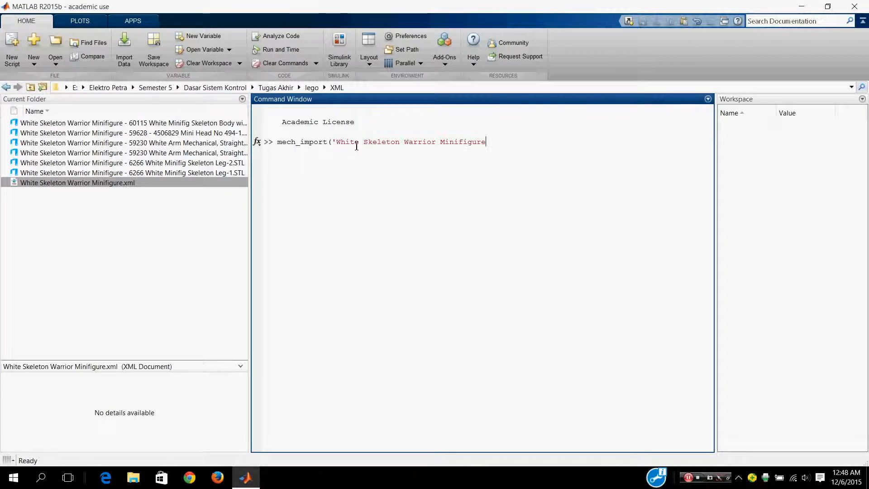
{"action": "type", "text": ".xml')"}
{"action": "key", "text": "Return"}
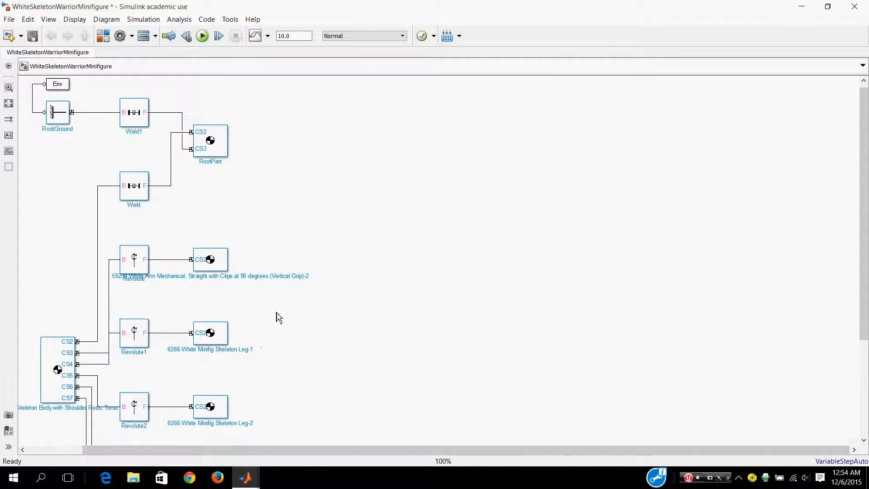
{"action": "left_click", "coordinate": [203, 36]}
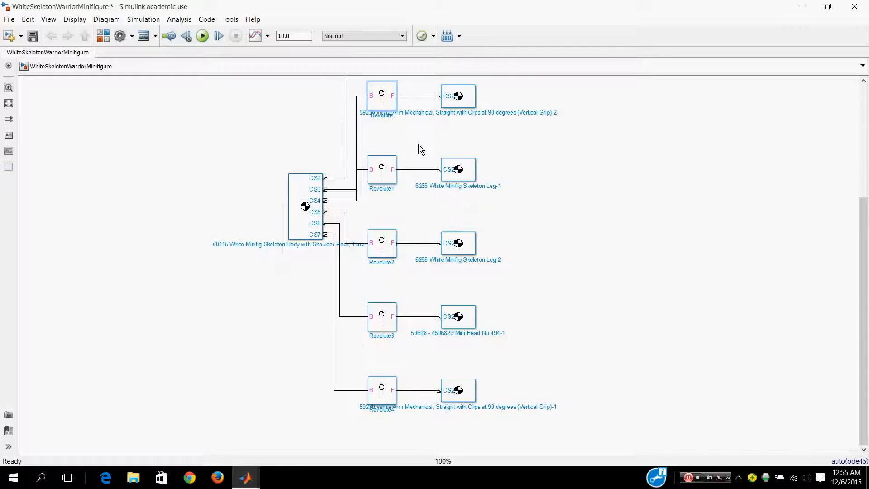
- Set the number of sensor / actuator ports to 2 on the Revolute block of the first arm
{"action": "double_click", "coordinate": [385, 98]}
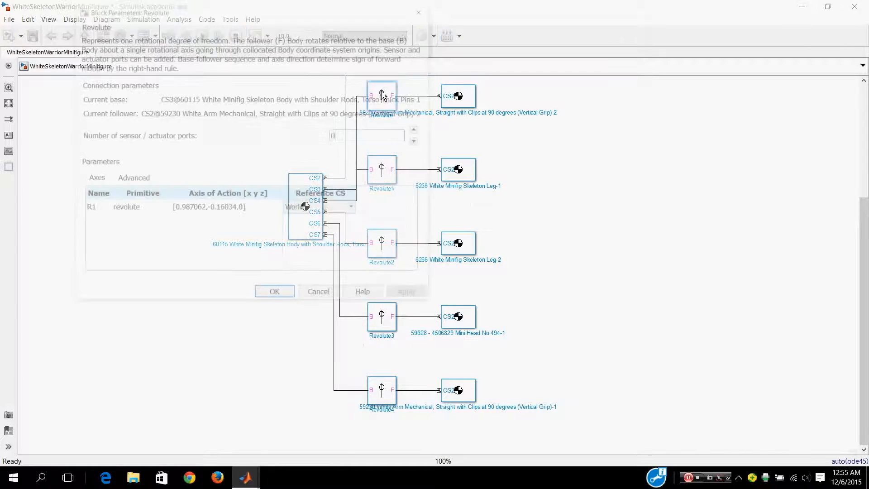
{"action": "type", "text": "2"}
{"action": "left_click", "coordinate": [419, 296]}
{"action": "left_click", "coordinate": [594, 272]}
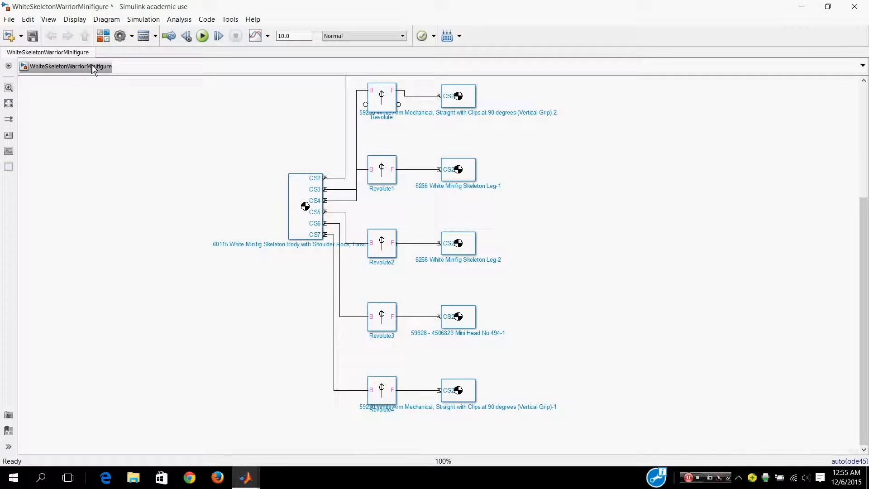
- Find the PID Controller block in the Simulink library and place it above the skeleton body block
{"action": "left_click", "coordinate": [108, 38]}
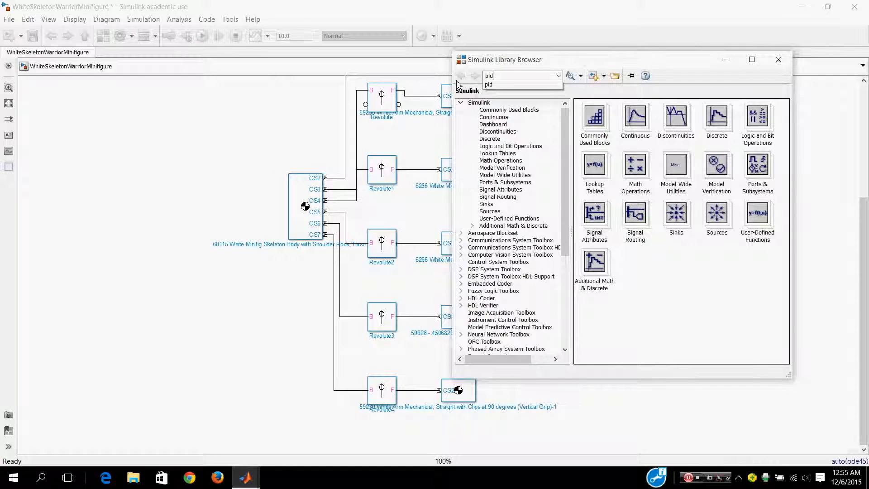
{"action": "key", "text": "Return"}
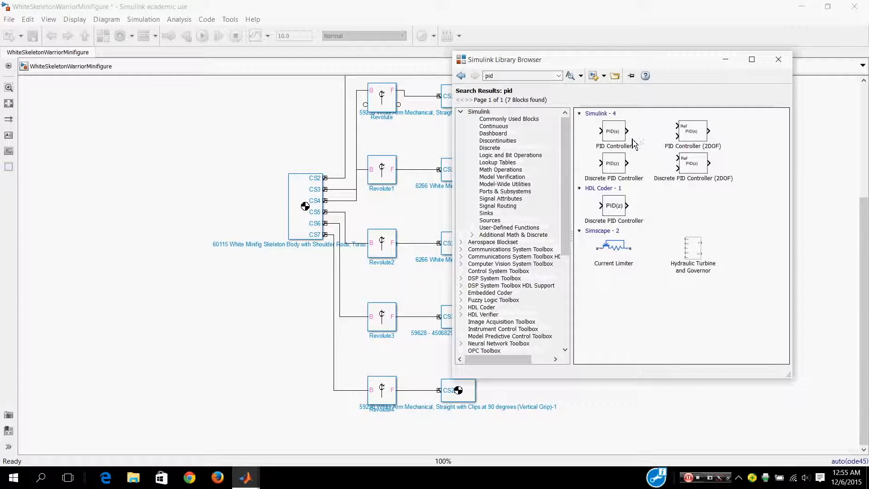
{"action": "left_click_drag", "start_coordinate": [614, 134], "coordinate": [302, 134]}
- Find the Constant block in the library and place it to the left of the PID Controller
{"action": "type", "text": "c"}
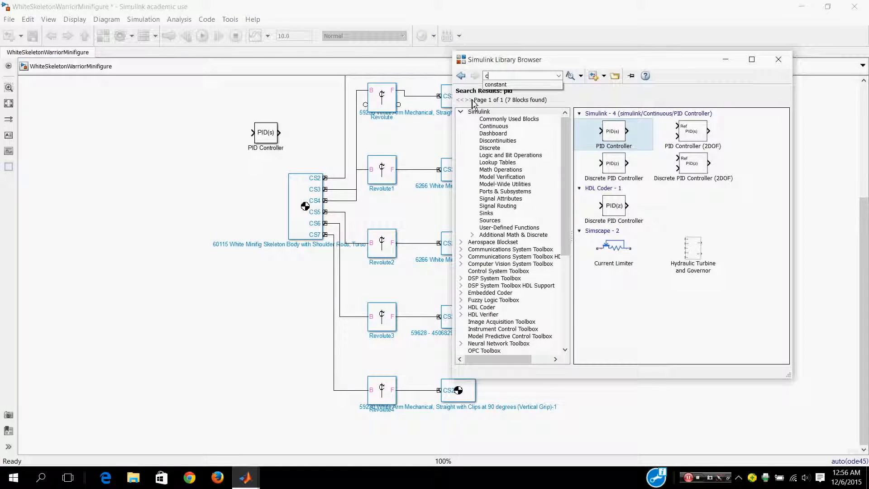
{"action": "left_click", "coordinate": [498, 85]}
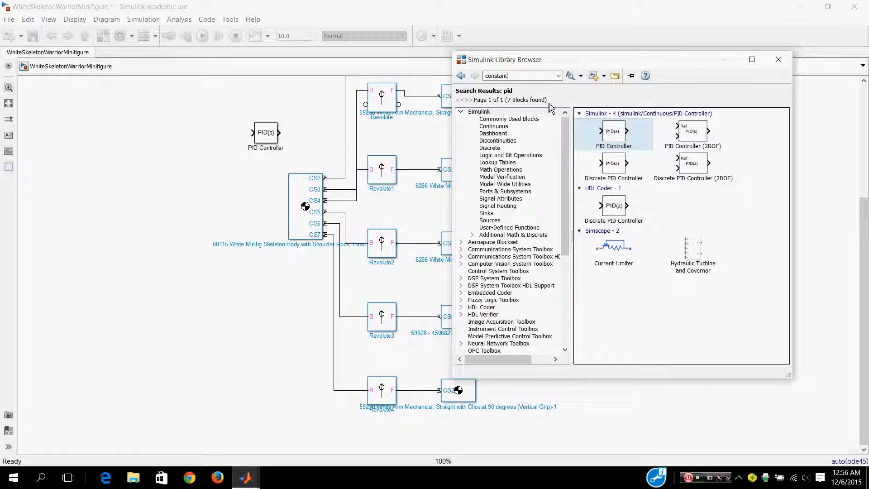
{"action": "key", "text": "Return"}
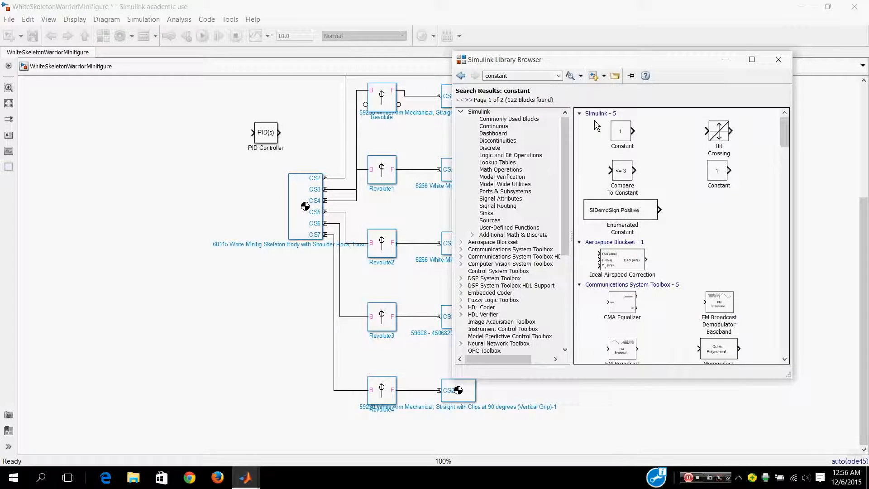
{"action": "left_click", "coordinate": [622, 141]}
{"action": "left_click_drag", "start_coordinate": [328, 126], "coordinate": [184, 131]}
- Add a Sum block between the Constant and the PID Controller and set its list of signs to |+-
{"action": "left_click_drag", "start_coordinate": [508, 76], "coordinate": [483, 76]}
{"action": "type", "text": "sum"}
{"action": "key", "text": "Return"}
{"action": "left_click_drag", "start_coordinate": [620, 131], "coordinate": [231, 135]}
{"action": "double_click", "coordinate": [232, 134]}
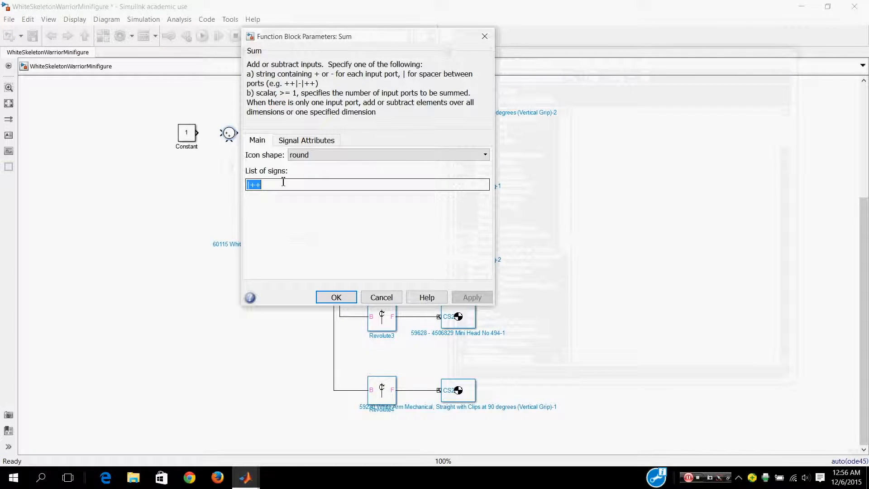
{"action": "left_click", "coordinate": [284, 182]}
{"action": "key", "text": "BackSpace"}
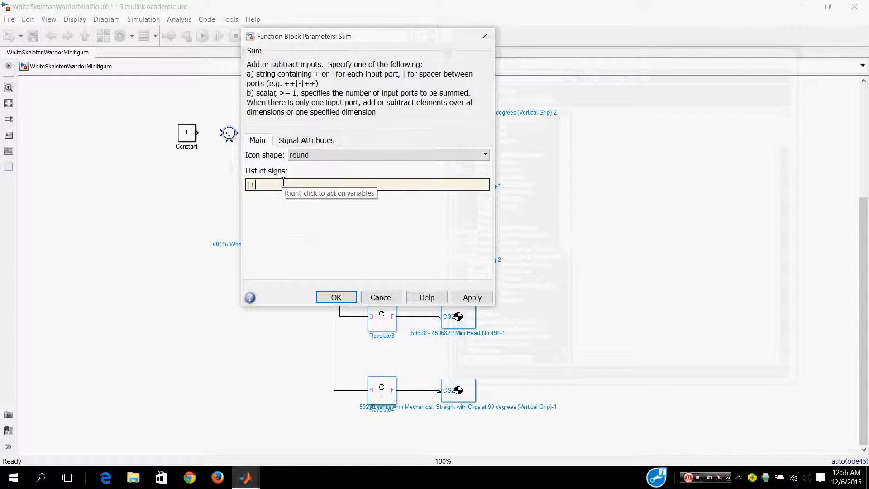
{"action": "type", "text": "-"}
{"action": "key", "text": "Return"}
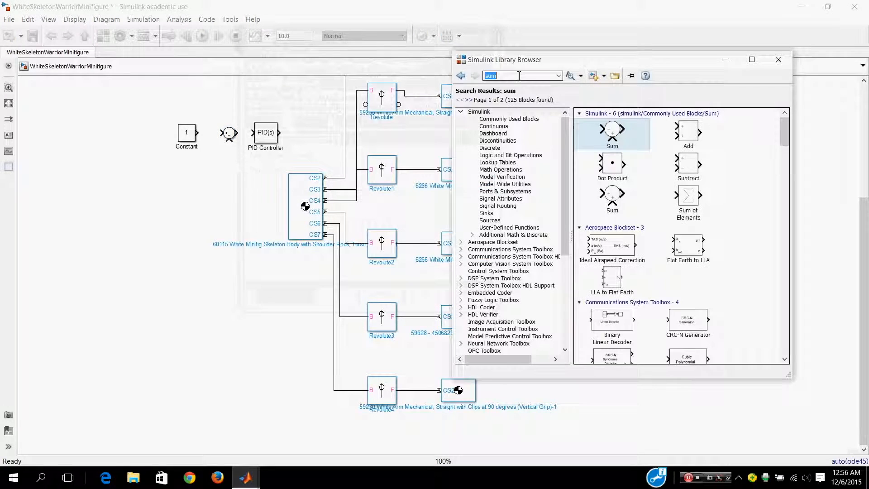
- Find the Joint Actuator block in the library and place it to the right of the PID Controller
{"action": "key", "text": "BackSpace"}
{"action": "key", "text": "BackSpace"}
{"action": "key", "text": "BackSpace"}
{"action": "type", "text": "join"}
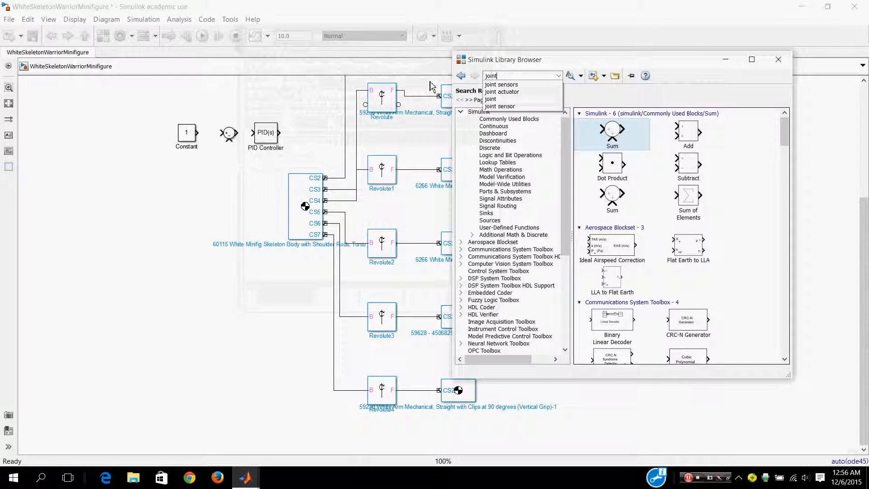
{"action": "type", "text": "t"}
{"action": "key", "text": "Down"}
{"action": "key", "text": "Down"}
{"action": "key", "text": "Return"}
{"action": "left_click_drag", "start_coordinate": [592, 134], "coordinate": [308, 138]}
- Find the Joint Sensor block in the library and place it between the first arm body and the Leg-1 body
{"action": "left_click", "coordinate": [103, 36]}
{"action": "type", "text": "joint sensor"}
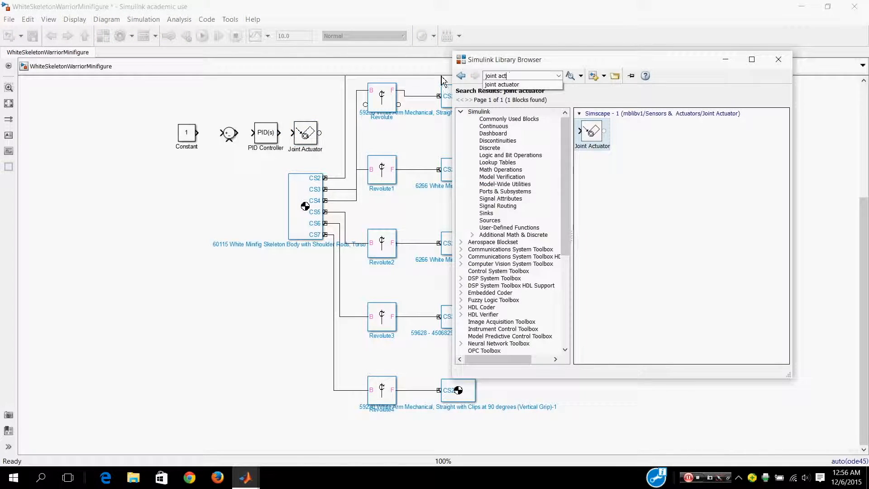
{"action": "key", "text": "Return"}
{"action": "left_click_drag", "start_coordinate": [590, 132], "coordinate": [435, 134]}
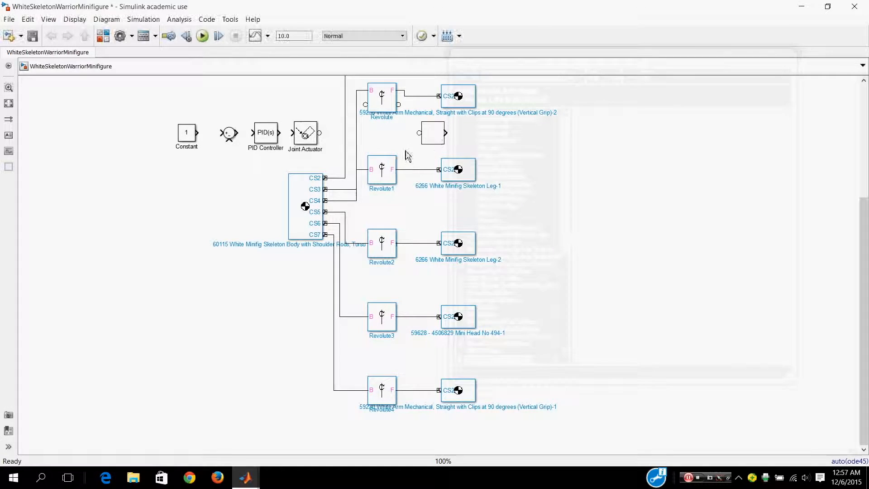
- Find the Scope block in the library and place it to the right of the Joint Sensor
{"action": "left_click", "coordinate": [104, 36]}
{"action": "type", "text": "scope"}
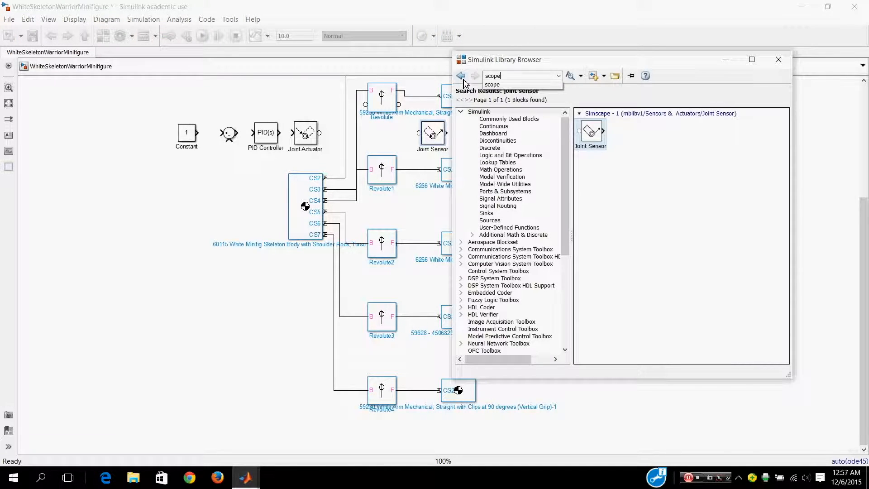
{"action": "key", "text": "Return"}
{"action": "left_click_drag", "start_coordinate": [609, 133], "coordinate": [498, 148]}
{"action": "left_click_drag", "start_coordinate": [495, 220], "coordinate": [481, 131]}
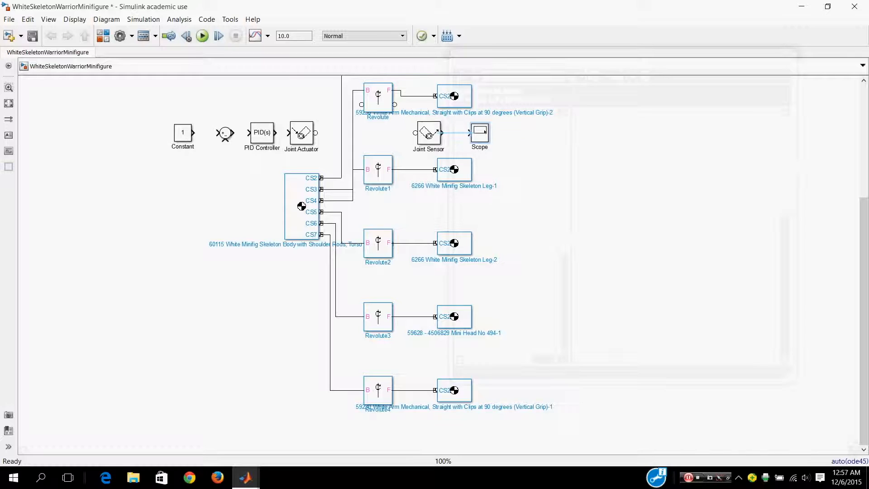
- Wire the Constant, Sum, PID Controller, Joint Actuator, Revolute, Joint Sensor and Scope with sensor feedback to the Sum, and run the simulation
{"action": "left_click_drag", "start_coordinate": [194, 133], "coordinate": [289, 134]}
{"action": "left_click_drag", "start_coordinate": [316, 133], "coordinate": [415, 133]}
{"action": "left_click_drag", "start_coordinate": [442, 134], "coordinate": [468, 134]}
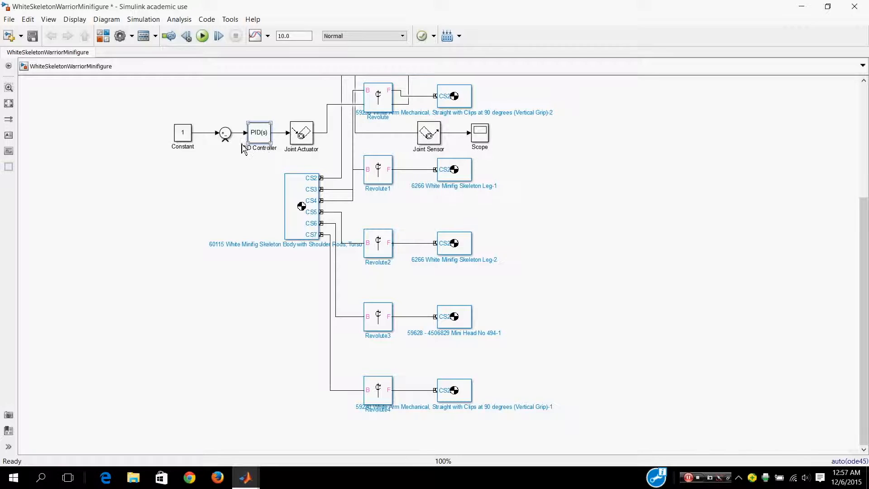
{"action": "left_click_drag", "start_coordinate": [226, 144], "coordinate": [455, 134]}
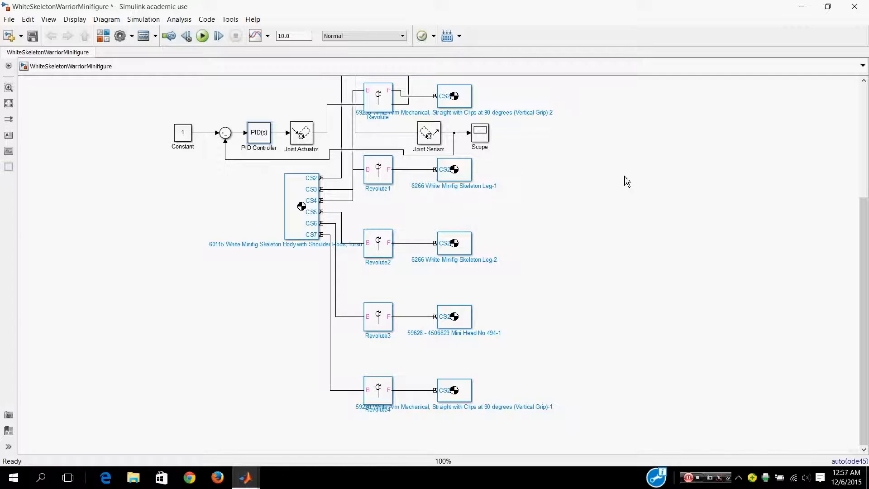
{"action": "left_click_drag", "start_coordinate": [611, 156], "coordinate": [628, 220]}
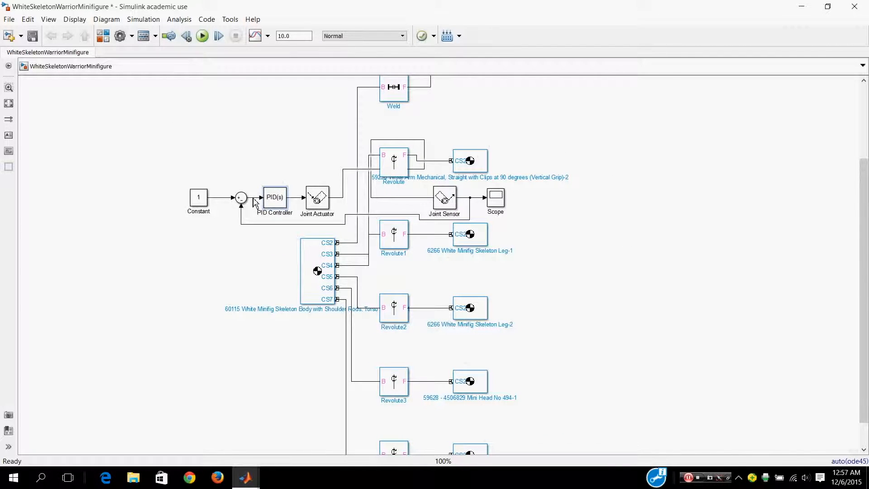
{"action": "left_click", "coordinate": [207, 40]}
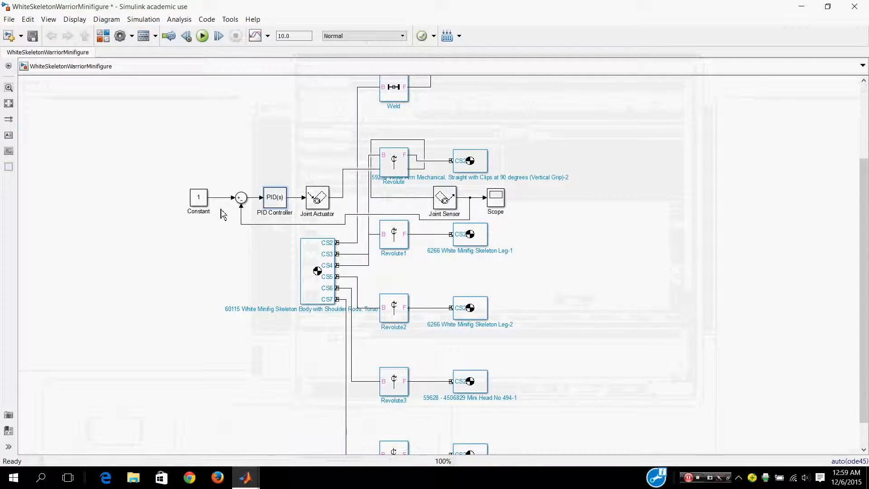
- Set the Constant block's value to 30 and run the simulation
{"action": "double_click", "coordinate": [206, 203]}
{"action": "type", "text": "3"}
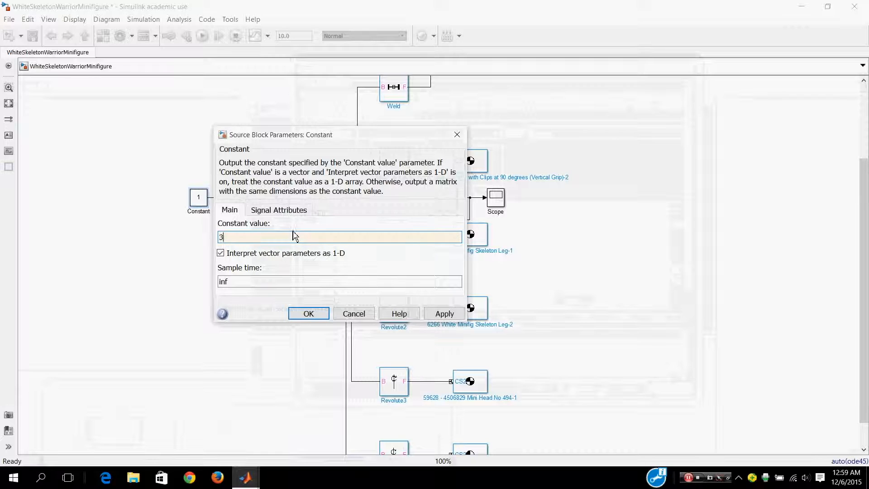
{"action": "left_click", "coordinate": [465, 314]}
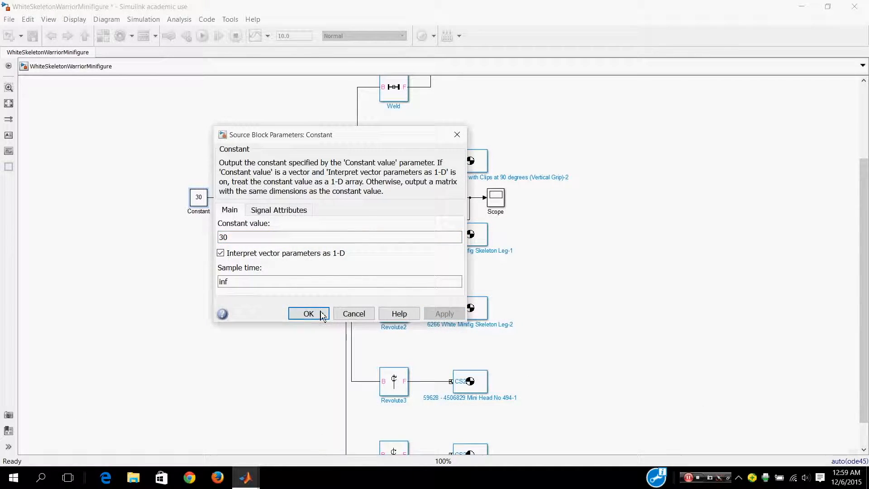
{"action": "left_click", "coordinate": [322, 313]}
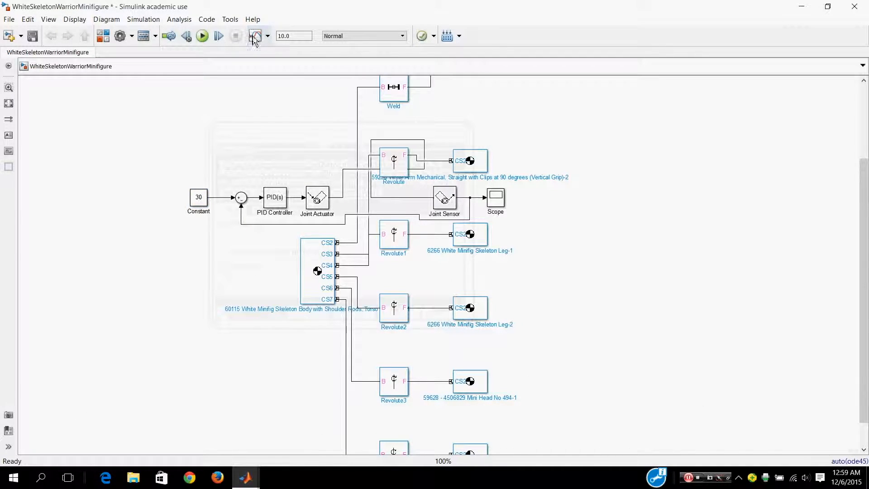
{"action": "left_click", "coordinate": [202, 36]}
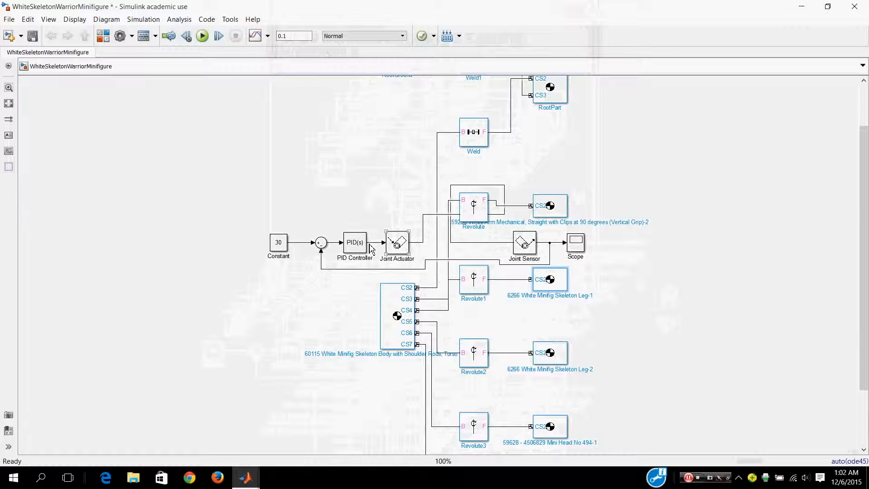
- Tune the PID Controller to a response time of 0.002448 s and transient behavior of 0.86, and update the block with those gains
{"action": "double_click", "coordinate": [360, 244]}
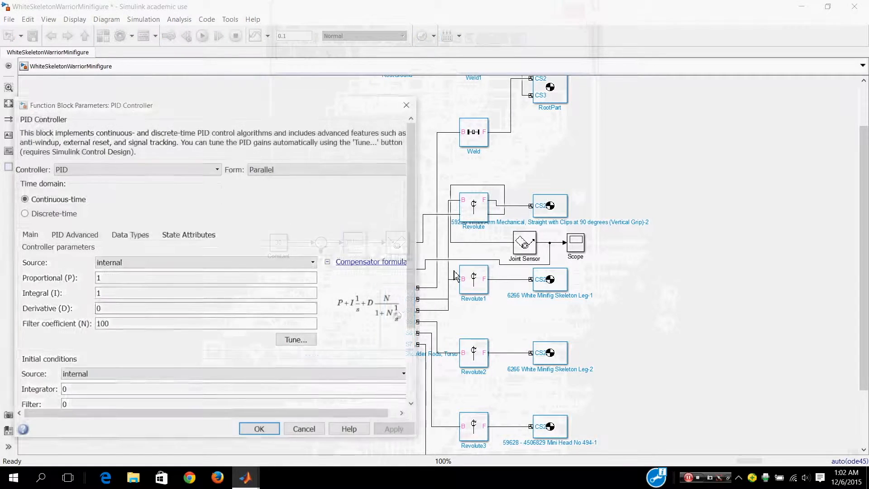
{"action": "left_click", "coordinate": [298, 342]}
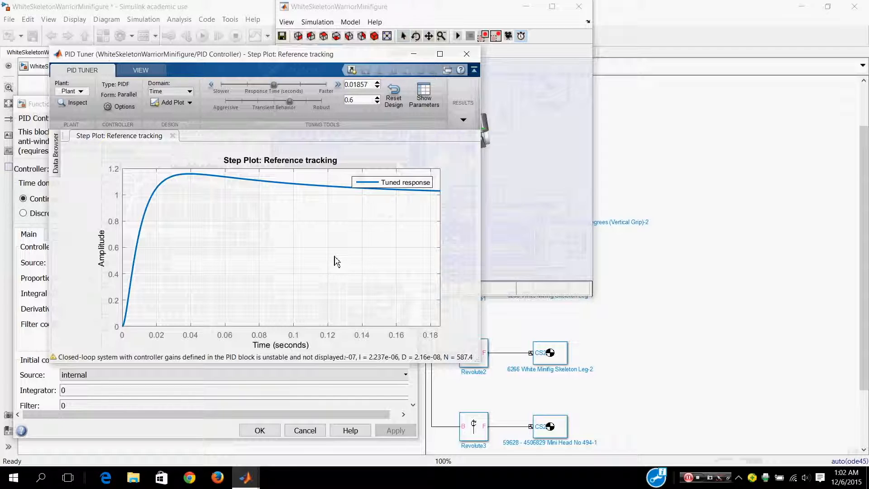
{"action": "left_click_drag", "start_coordinate": [245, 85], "coordinate": [322, 104]}
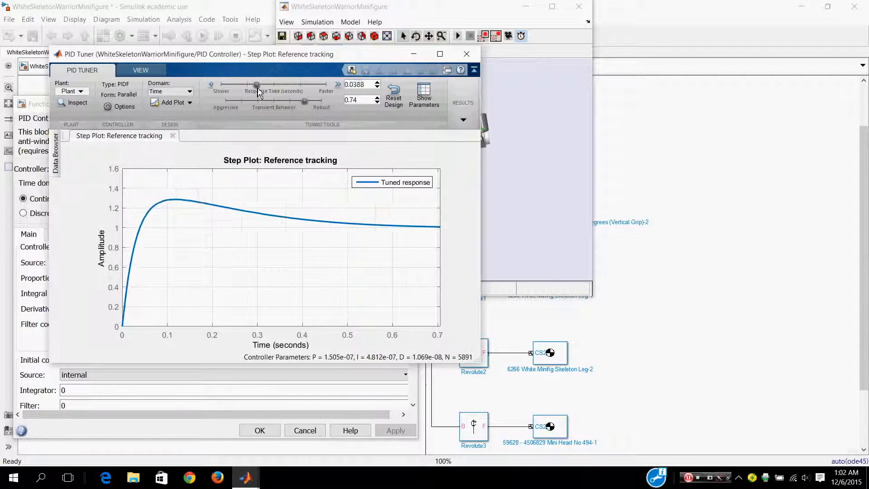
{"action": "left_click", "coordinate": [471, 120]}
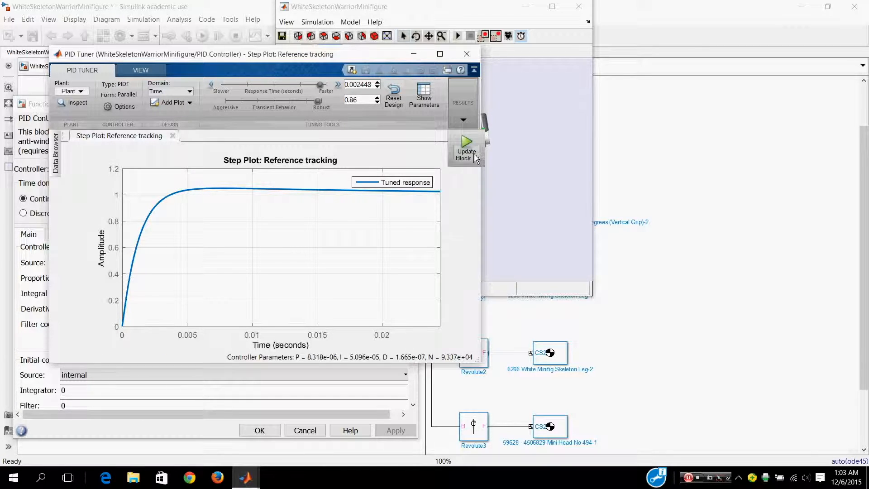
{"action": "left_click", "coordinate": [470, 143]}
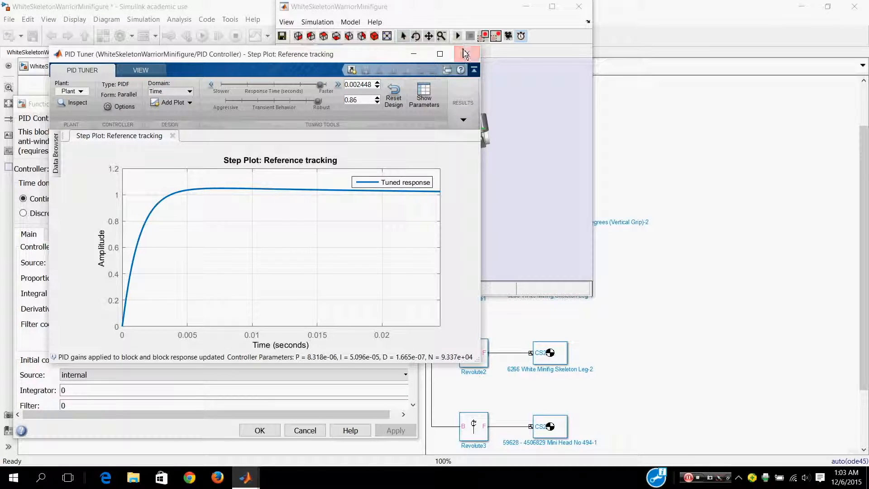
{"action": "left_click", "coordinate": [260, 430]}
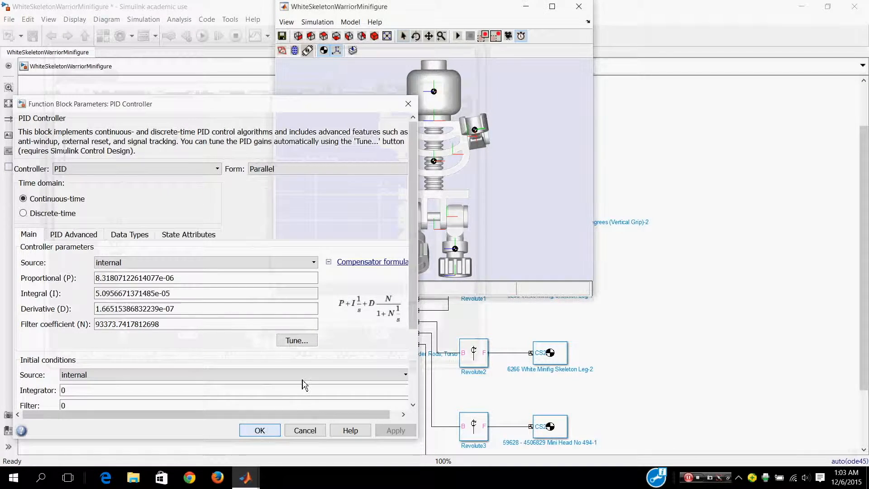
- Run the simulation with the tuned gains and close the minifigure animation window
{"action": "left_click", "coordinate": [383, 97]}
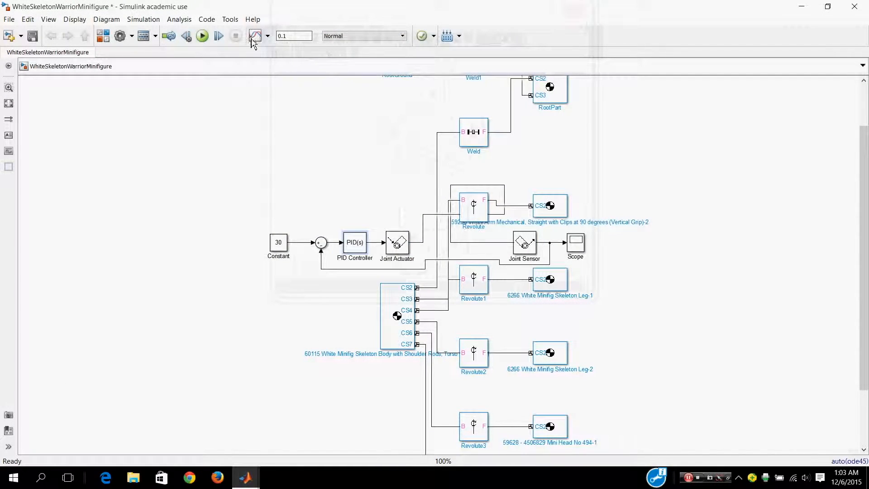
{"action": "left_click", "coordinate": [202, 36]}
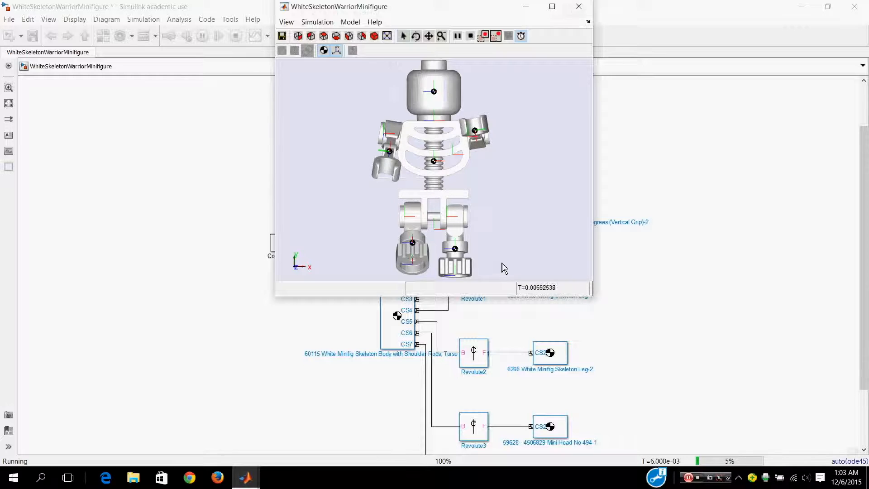
{"action": "left_click", "coordinate": [588, 6]}
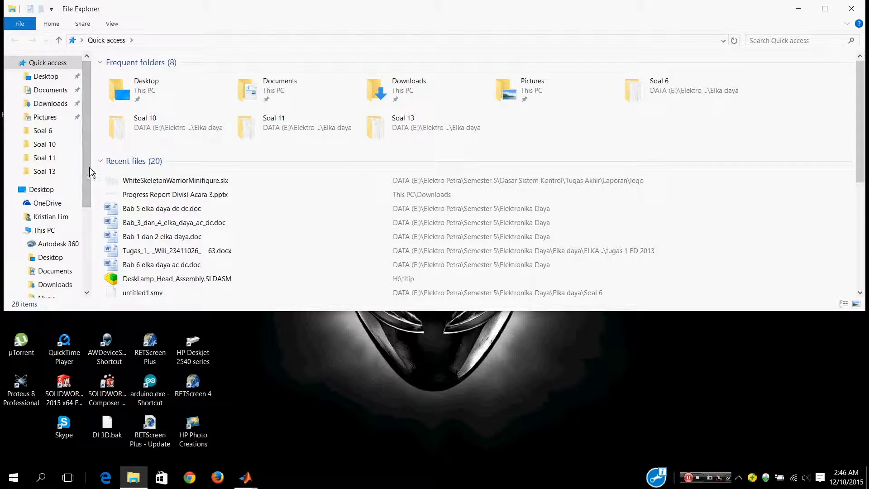
- Switch to File Explorer, browse to the project folder and open the WhiteSkeletonWarriorMinifigure model
{"action": "double_click", "coordinate": [170, 113]}
{"action": "double_click", "coordinate": [179, 119]}
{"action": "double_click", "coordinate": [174, 76]}
{"action": "double_click", "coordinate": [171, 186]}
{"action": "left_click", "coordinate": [172, 88]}
{"action": "double_click", "coordinate": [170, 76]}
{"action": "double_click", "coordinate": [192, 89]}
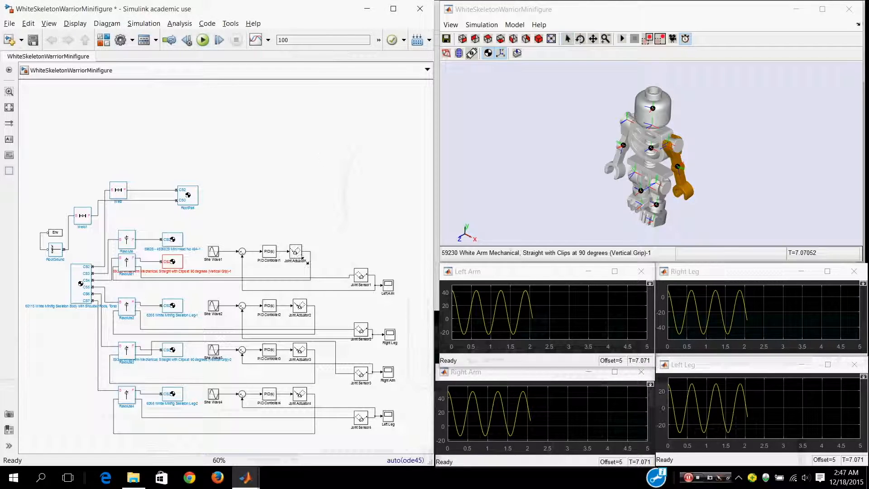
- Run the simulation of the model containing the four arm and leg control loops
{"action": "left_click_drag", "start_coordinate": [273, 301], "coordinate": [278, 267]}
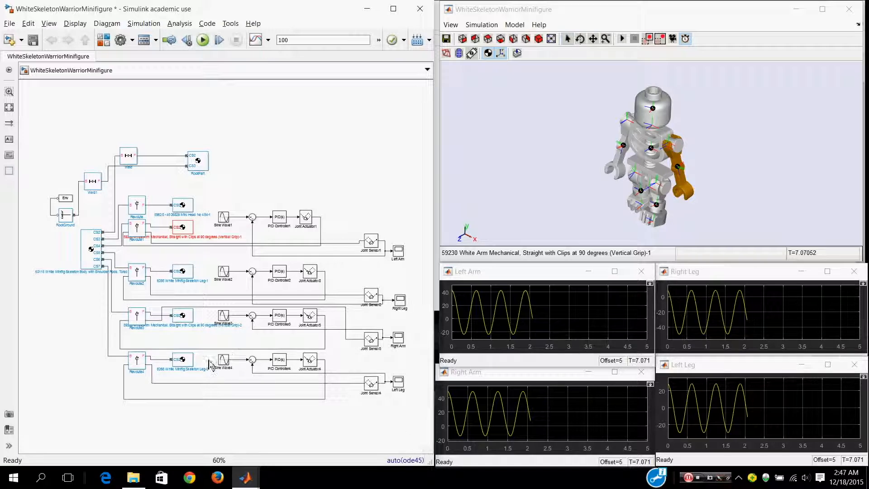
{"action": "left_click", "coordinate": [203, 41]}
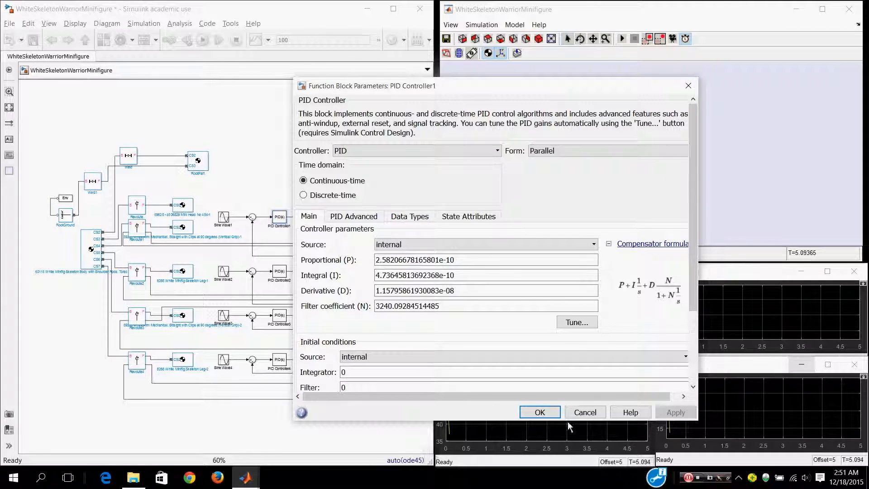
- Examine the gains of PID Controller1 through PID Controller4, dismissing each block's parameters without changes
{"action": "left_click", "coordinate": [584, 412]}
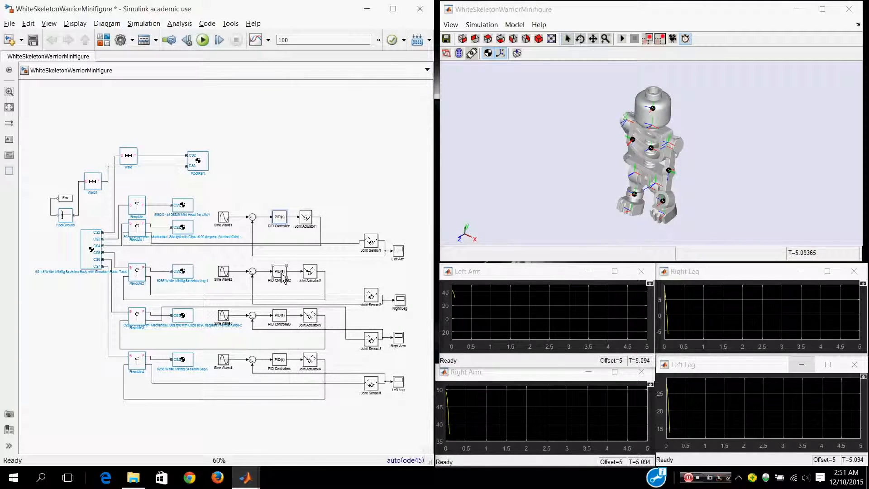
{"action": "double_click", "coordinate": [280, 273]}
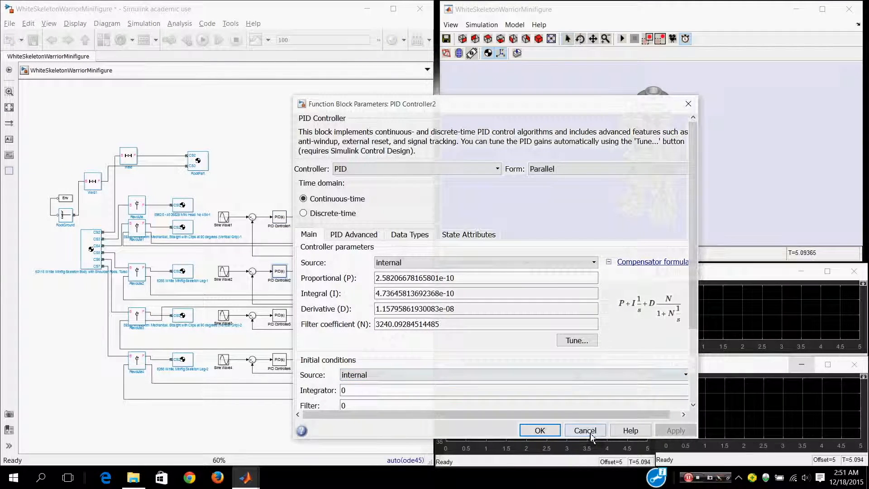
{"action": "left_click", "coordinate": [590, 433]}
{"action": "double_click", "coordinate": [281, 316]}
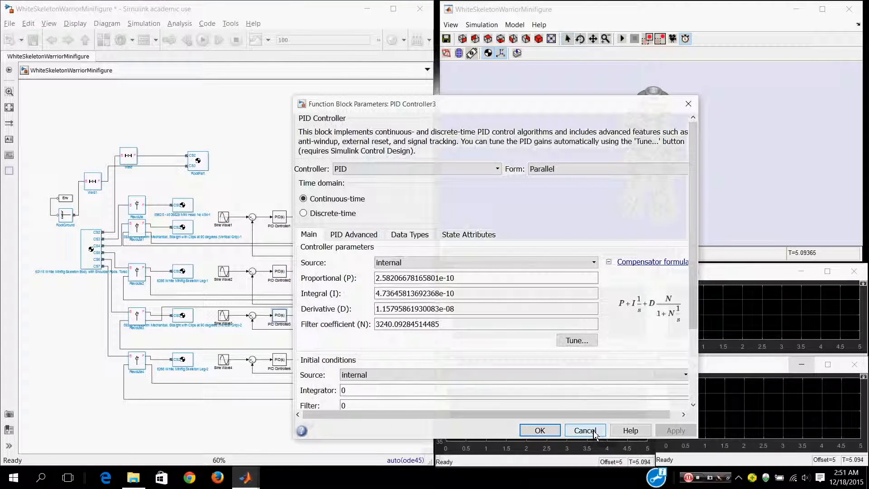
{"action": "left_click", "coordinate": [594, 434]}
{"action": "left_click", "coordinate": [284, 362]}
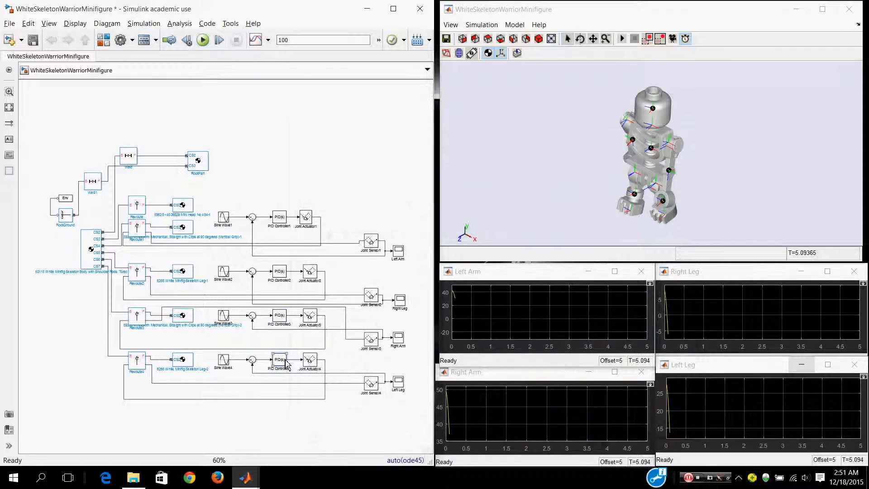
{"action": "double_click", "coordinate": [285, 362]}
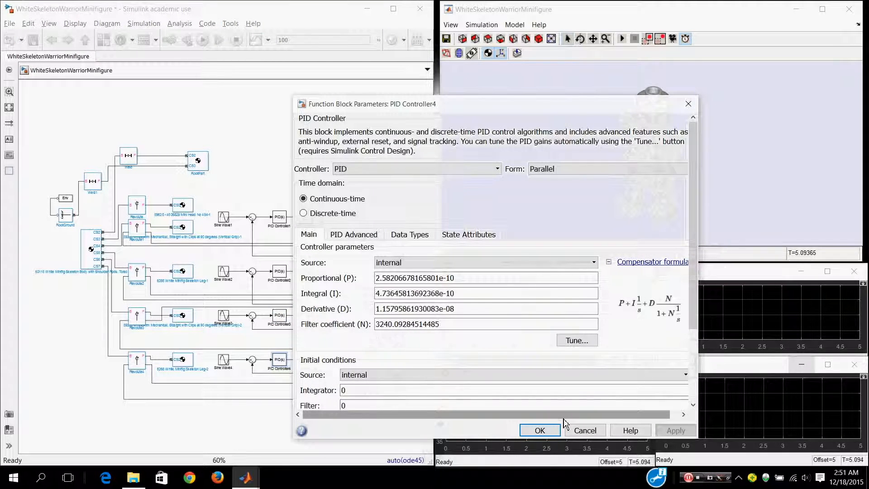
{"action": "left_click", "coordinate": [584, 431]}
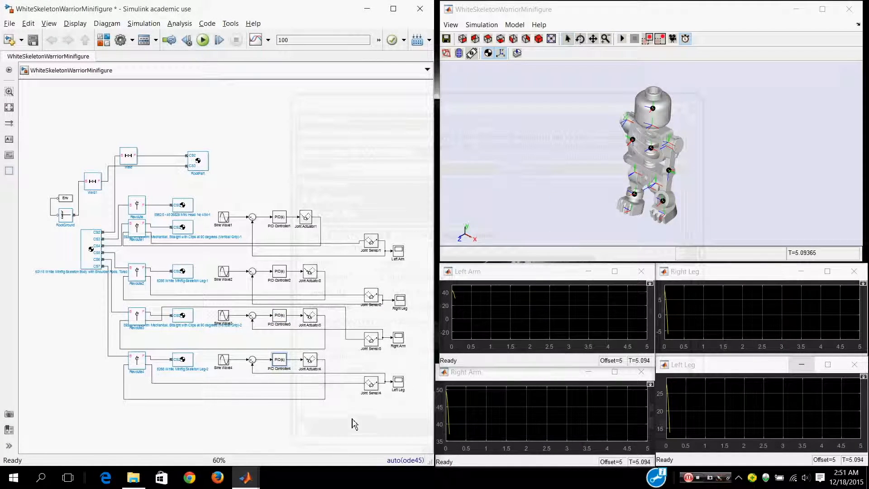
{"action": "left_click", "coordinate": [701, 476]}
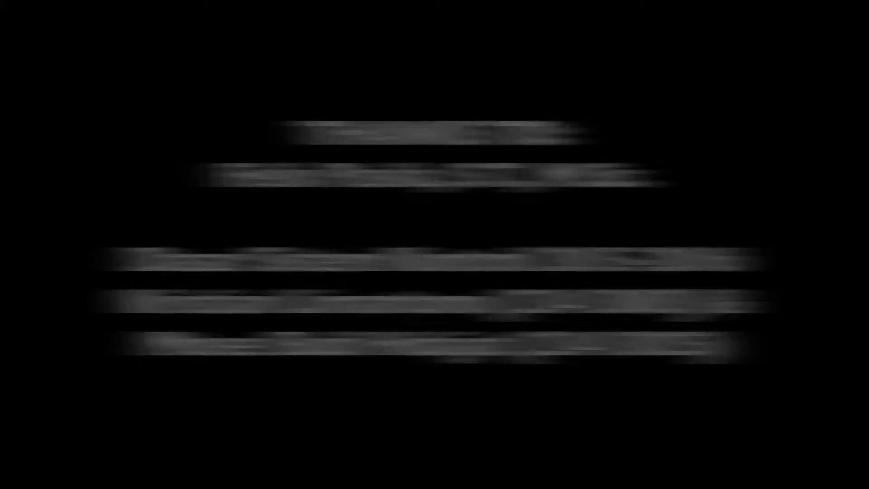